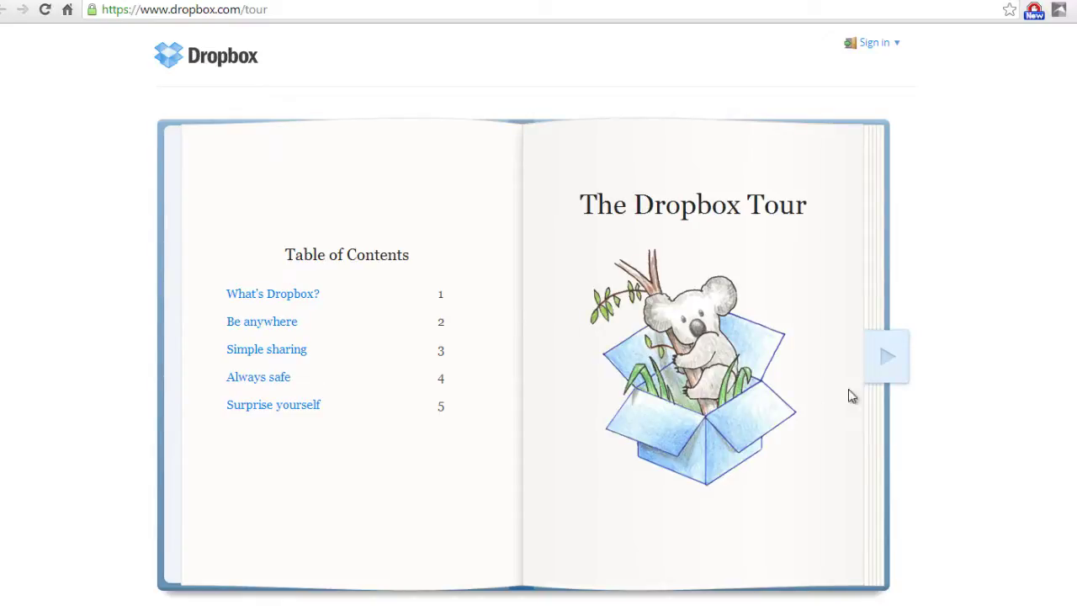
pyautogui.click(909, 365)
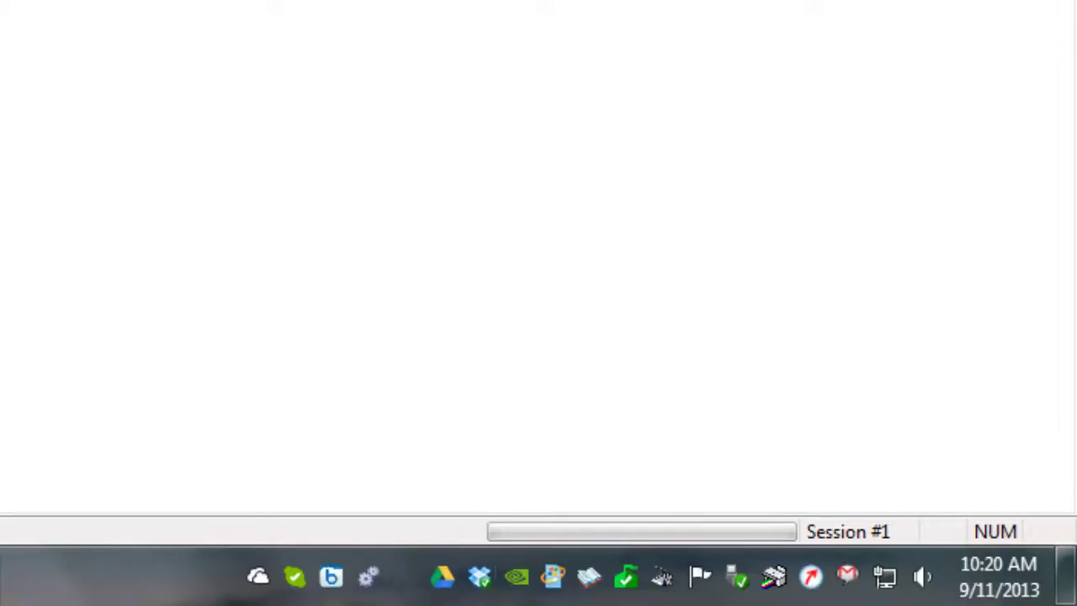
# Turn off desktop notifications and starting on system startup in the Dropbox preferences, and save the changes.
pyautogui.click(480, 579)
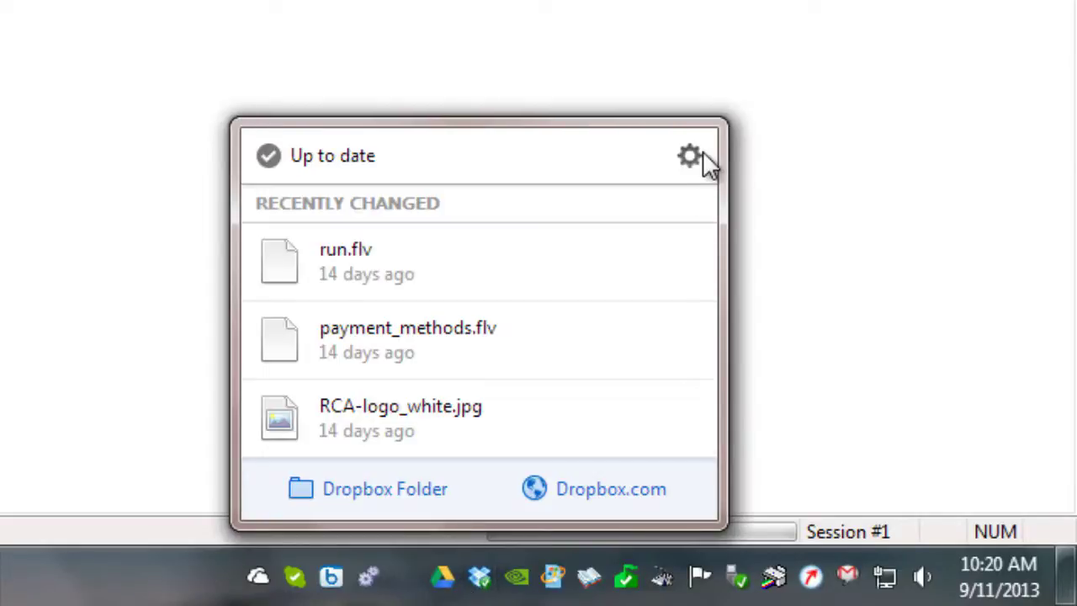
pyautogui.click(701, 153)
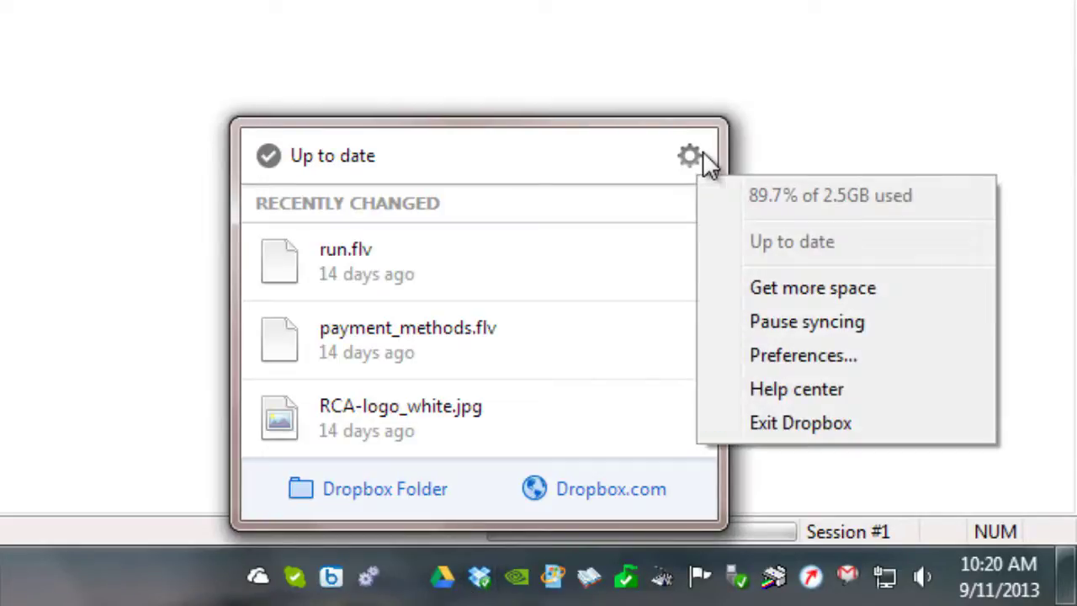
pyautogui.click(784, 357)
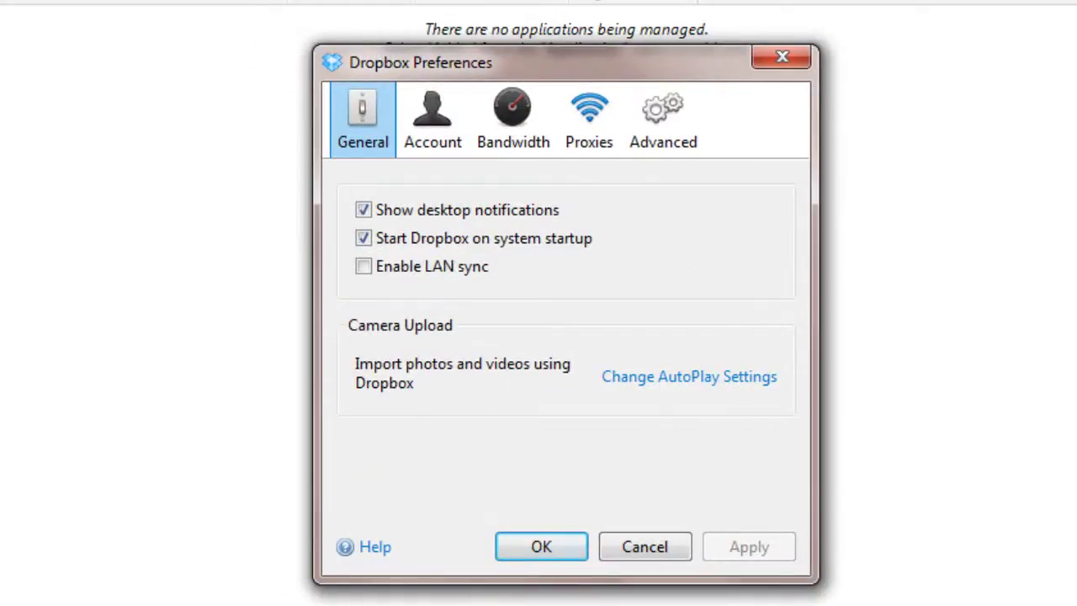
pyautogui.click(363, 209)
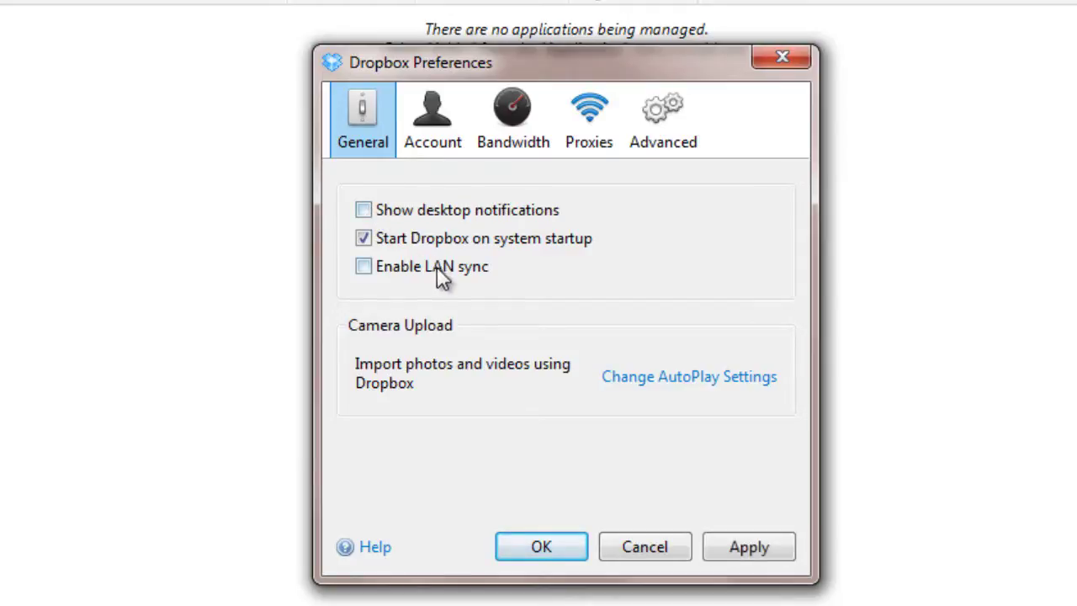
pyautogui.click(404, 239)
pyautogui.click(541, 547)
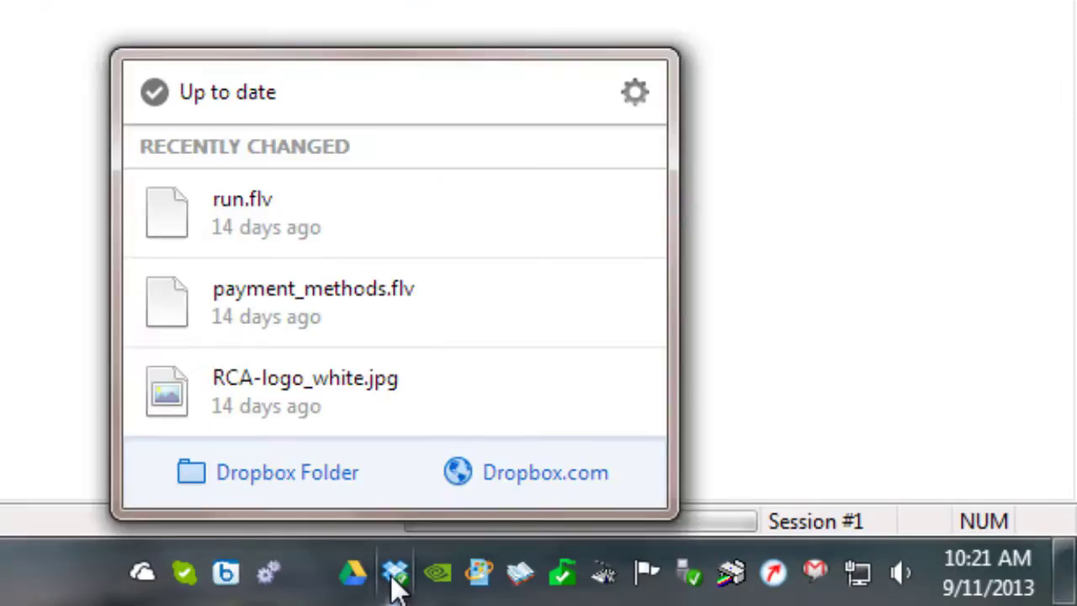
# Exit the running Dropbox client and launch AlwaysUp.
pyautogui.click(636, 94)
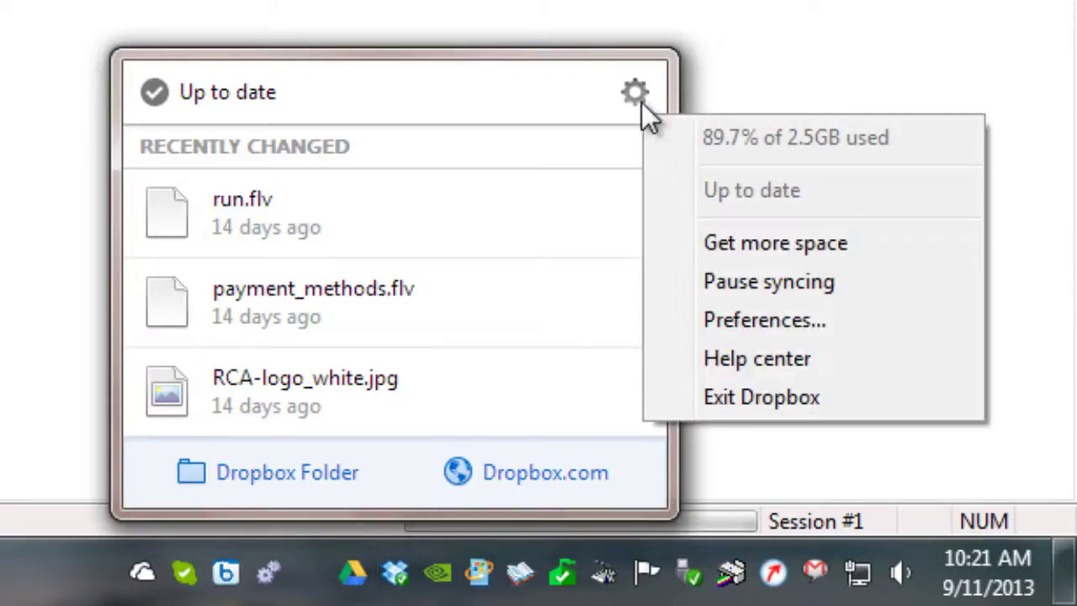
pyautogui.click(697, 410)
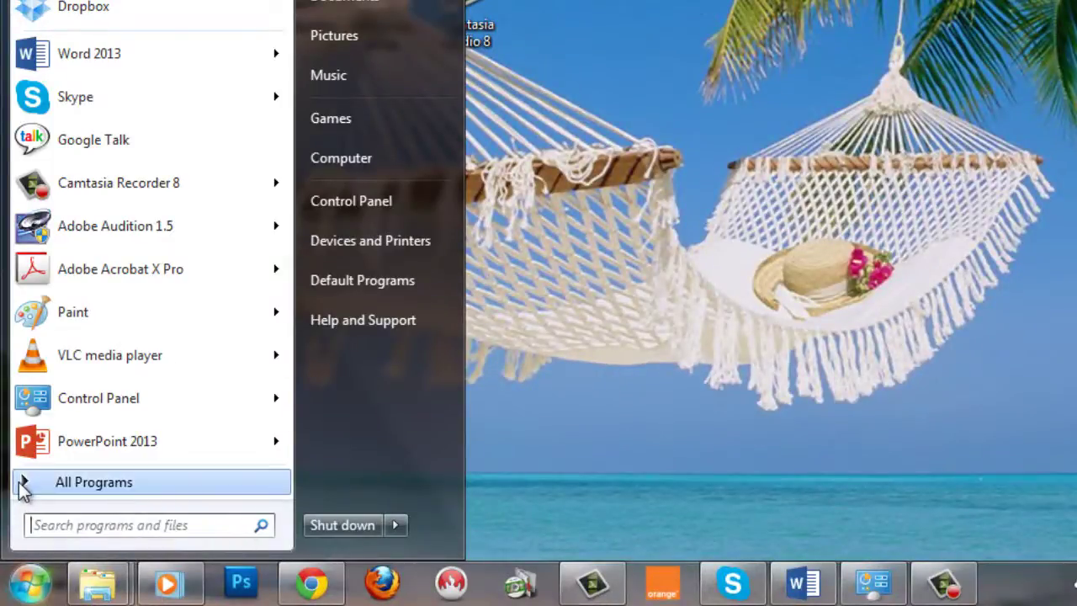
pyautogui.click(21, 481)
pyautogui.click(86, 300)
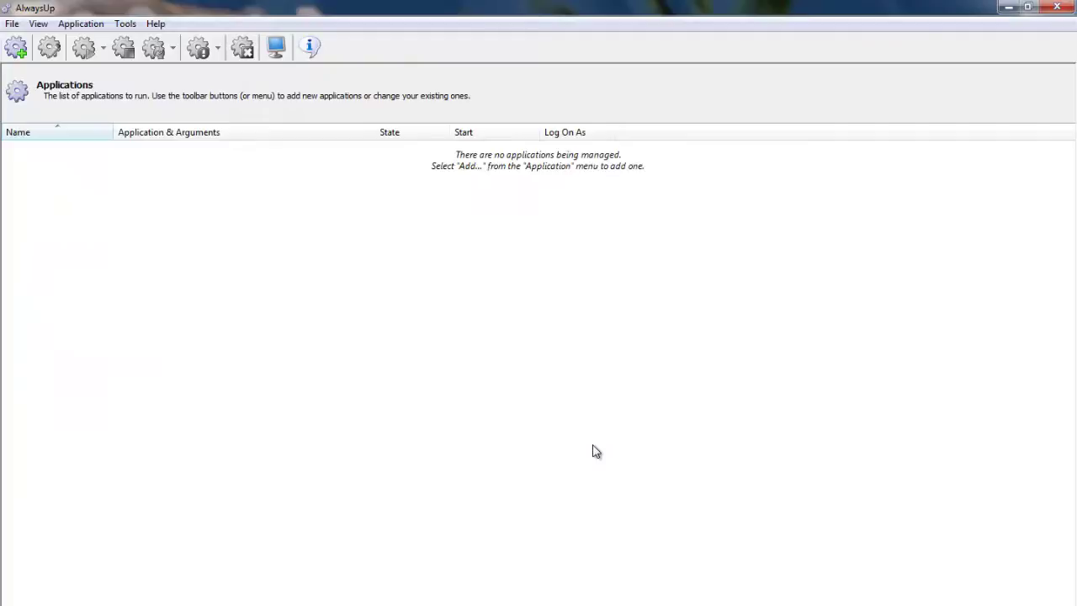
# Add a new application and choose the Dropbox executable in AppData\Roaming\Dropbox\bin as its program.
pyautogui.click(80, 24)
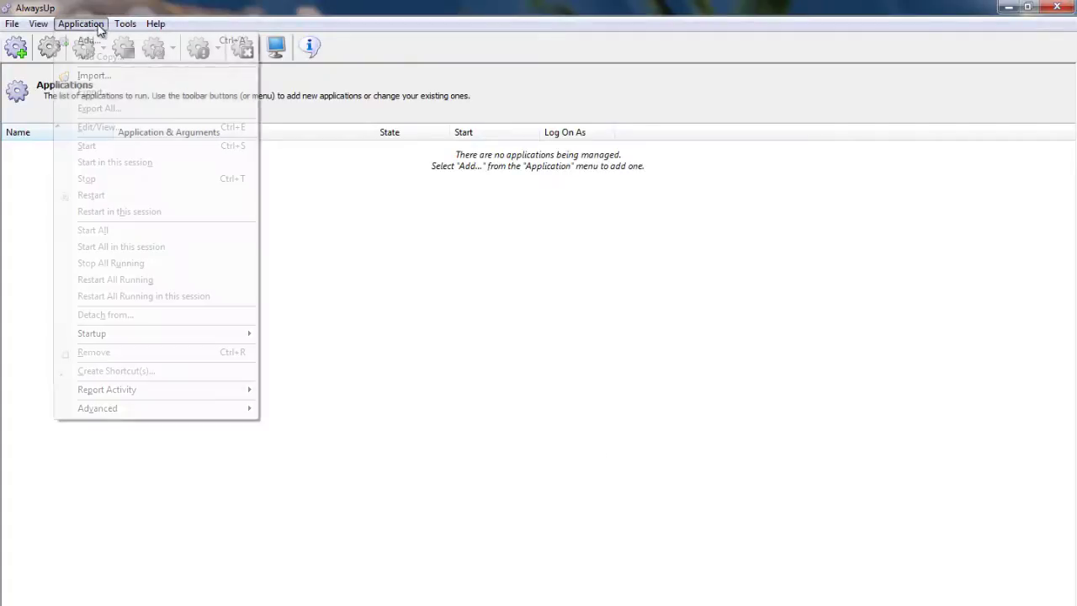
pyautogui.click(91, 40)
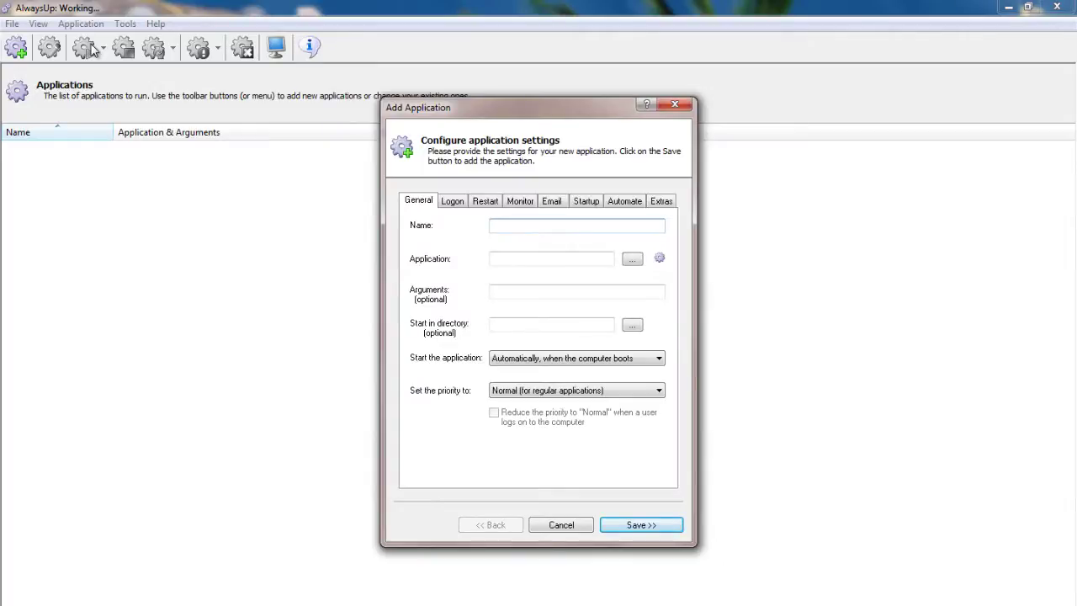
pyautogui.click(632, 258)
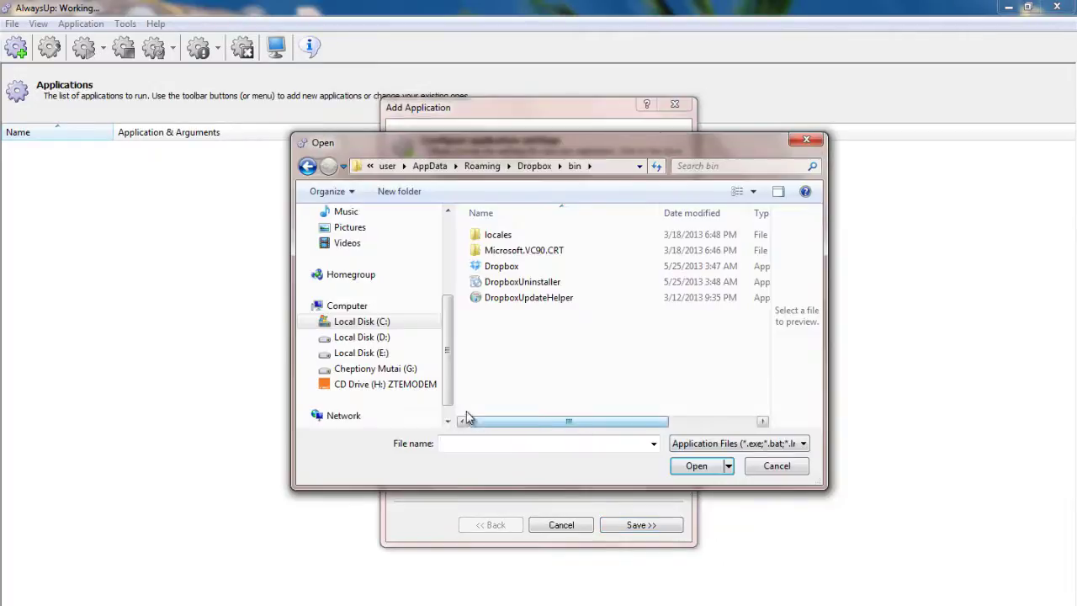
pyautogui.click(499, 265)
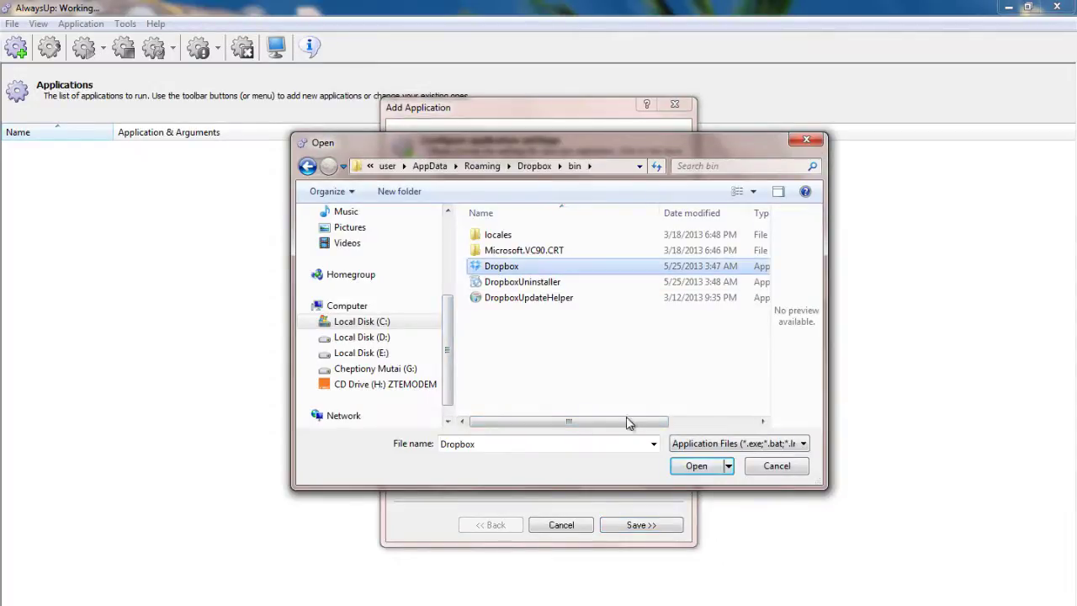
pyautogui.click(697, 468)
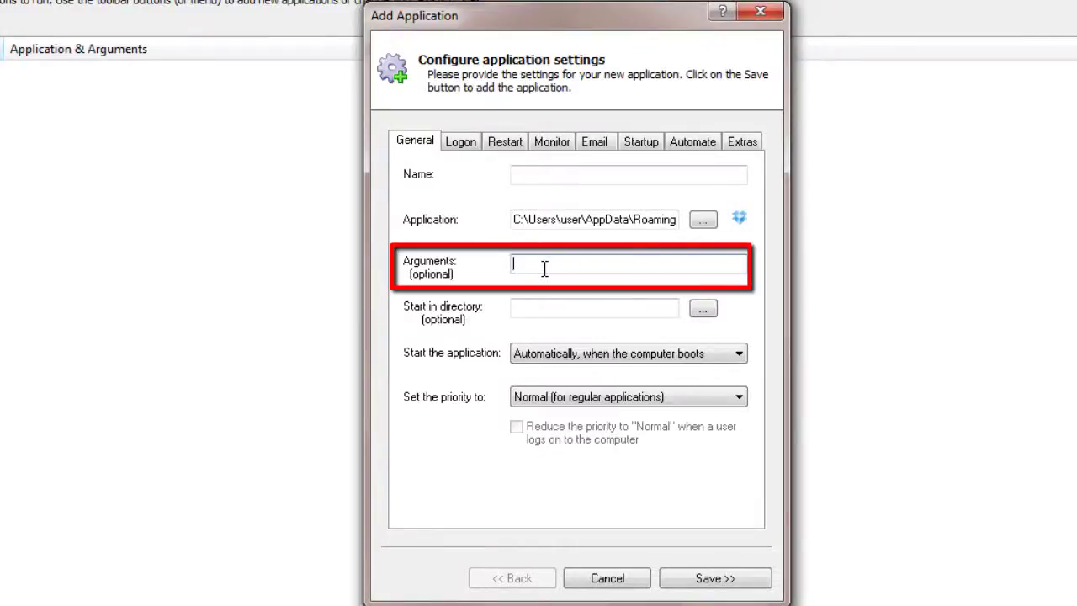
# Set the new application's arguments to /home and its name to Dropbox.
pyautogui.write('home')
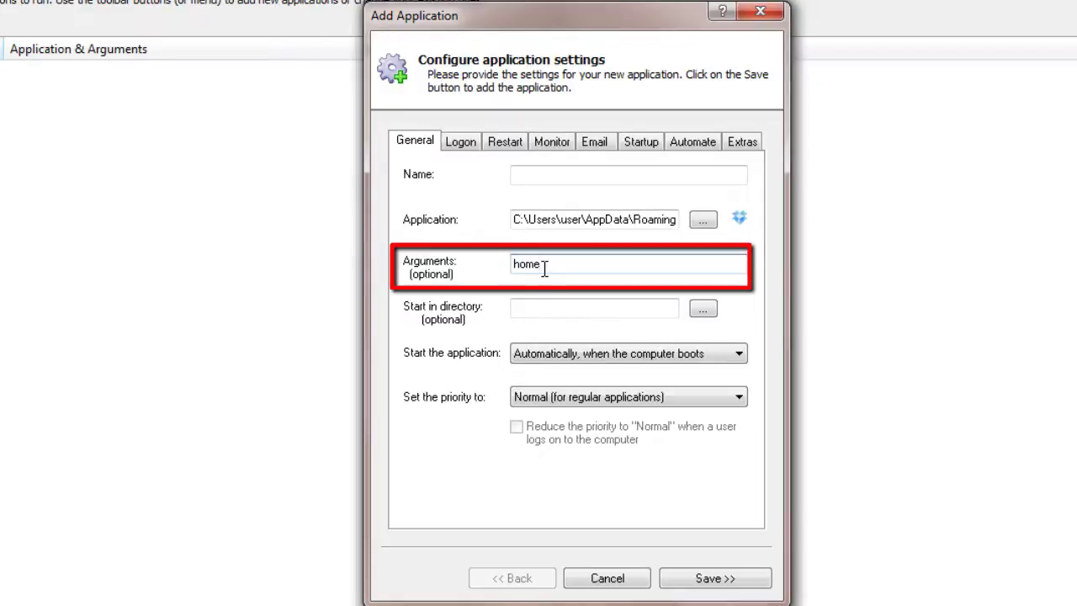
pyautogui.press('Home')
pyautogui.write('/')
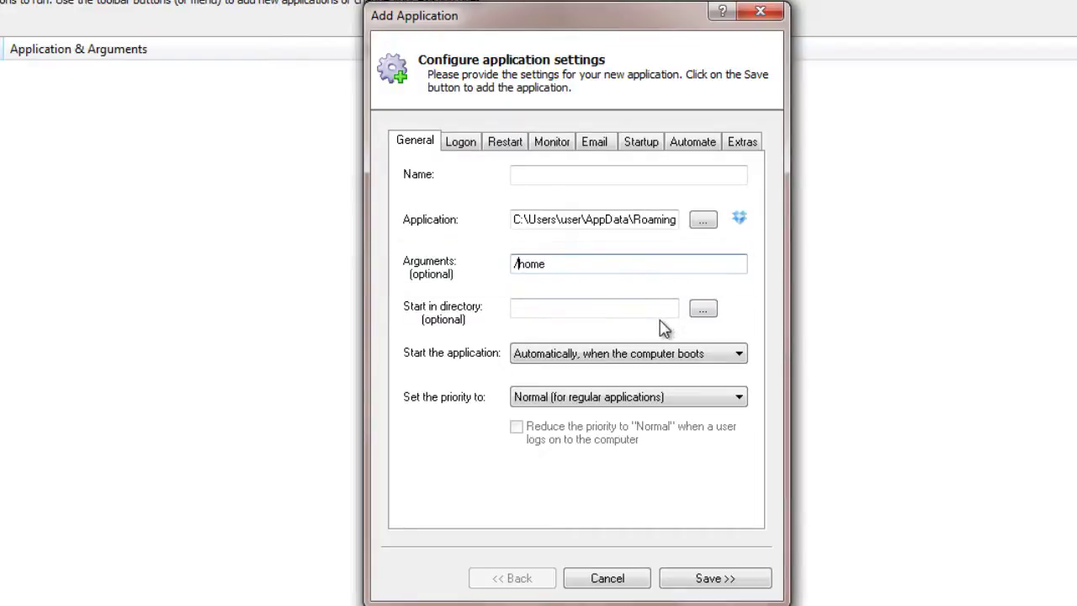
pyautogui.click(562, 178)
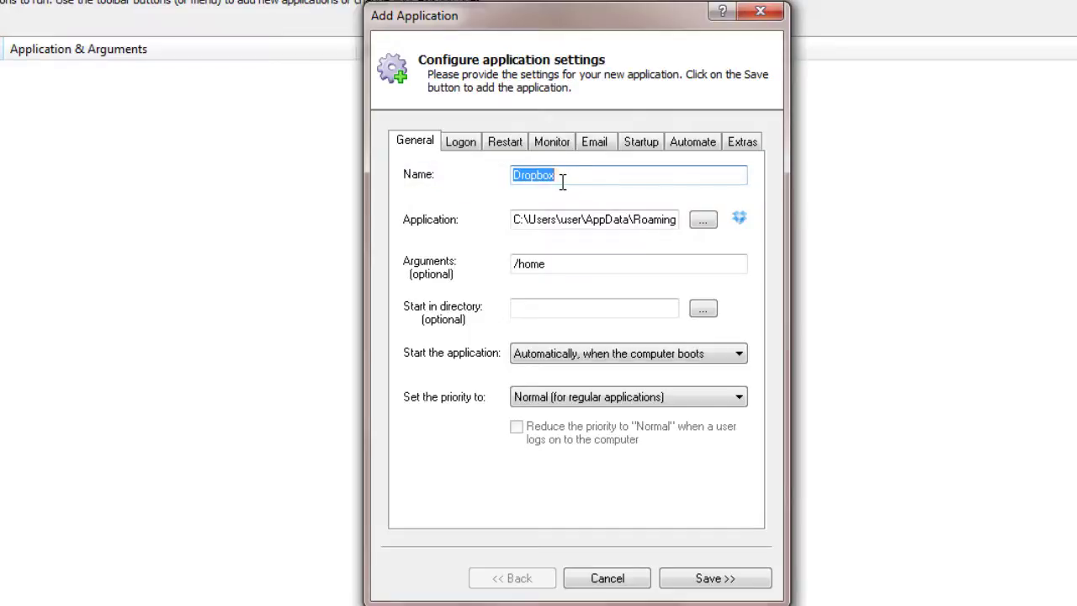
# Make the application run under a specific account instead of Local System, entering user name "user" and the account password.
pyautogui.click(455, 150)
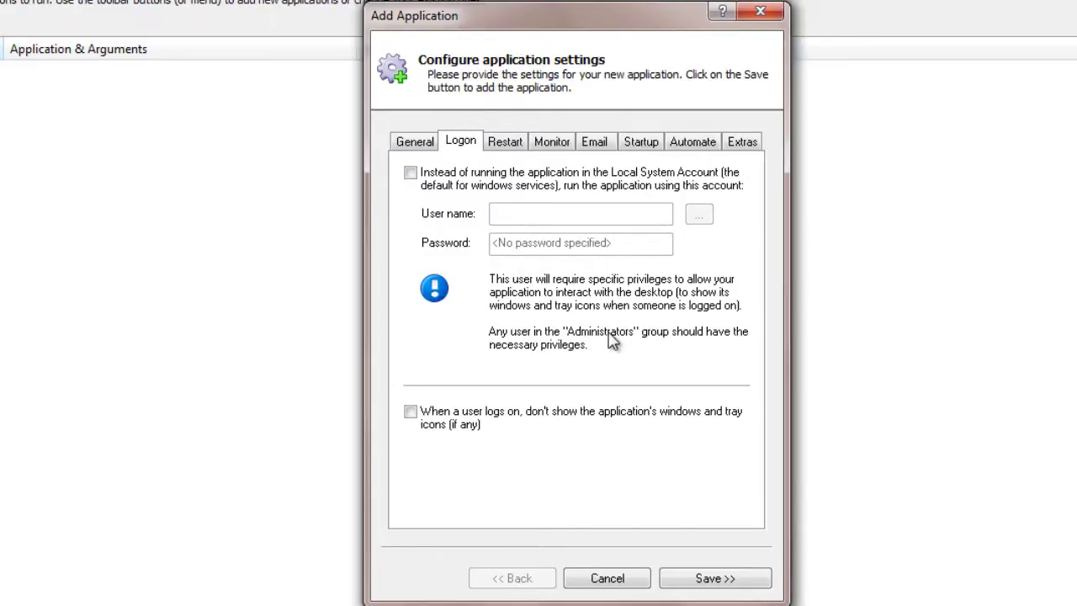
pyautogui.click(410, 171)
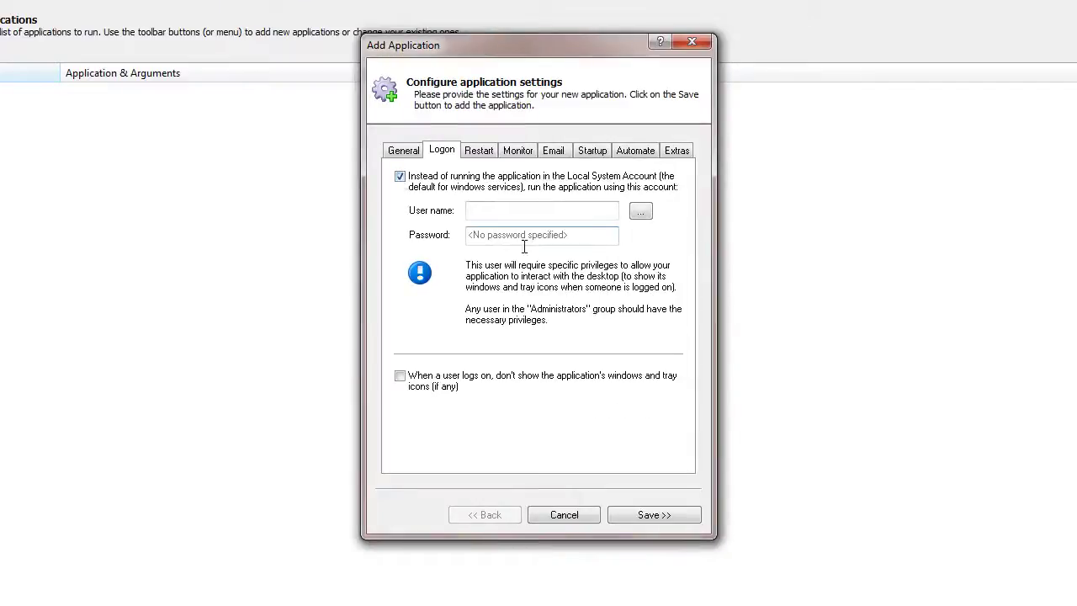
pyautogui.click(488, 214)
pyautogui.write('user')
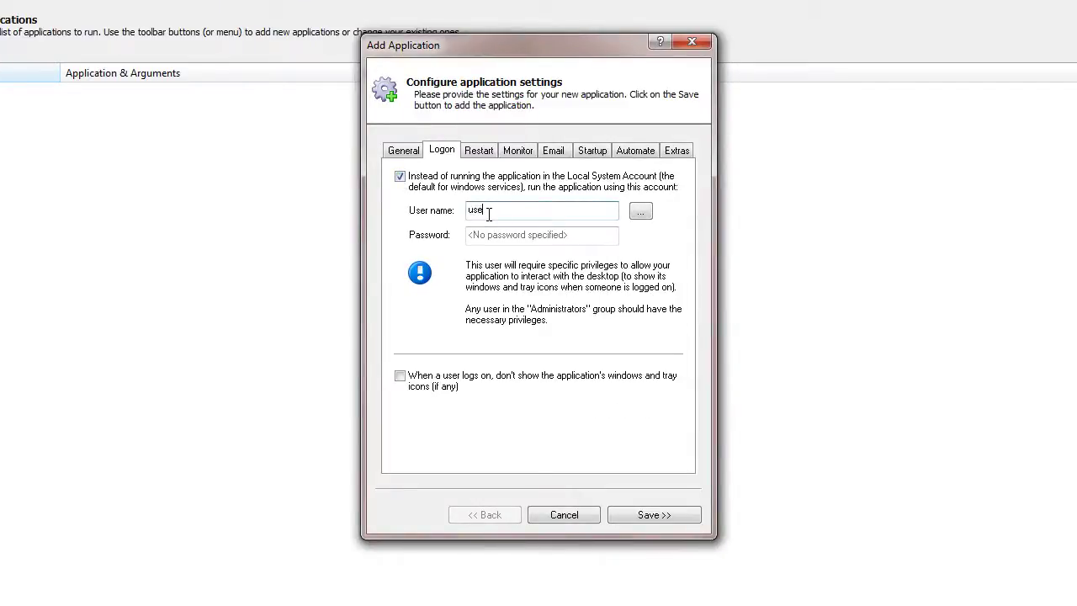
pyautogui.click(473, 235)
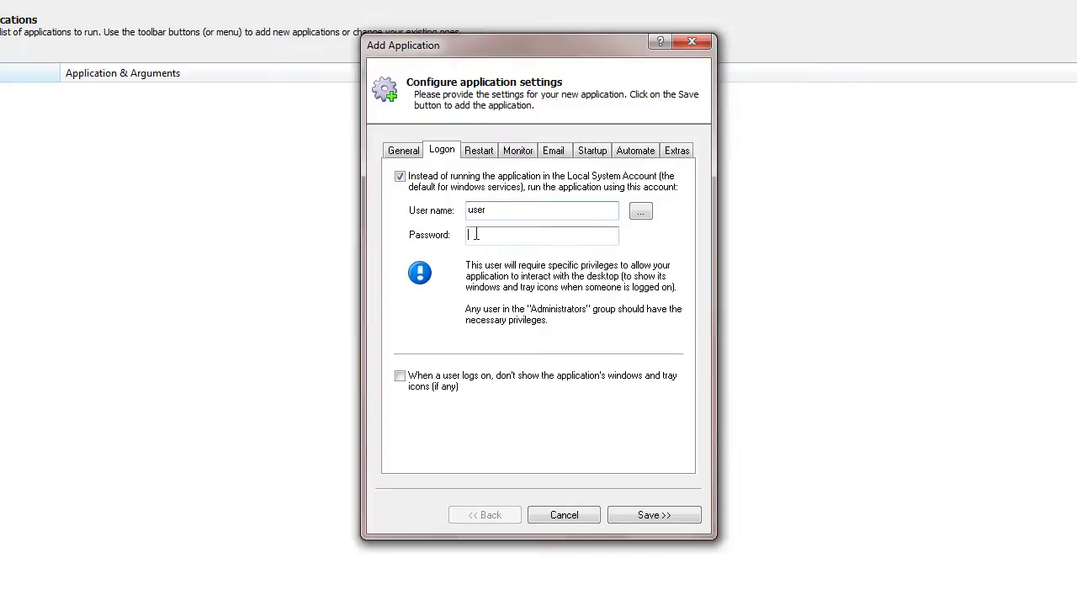
pyautogui.write('*****')
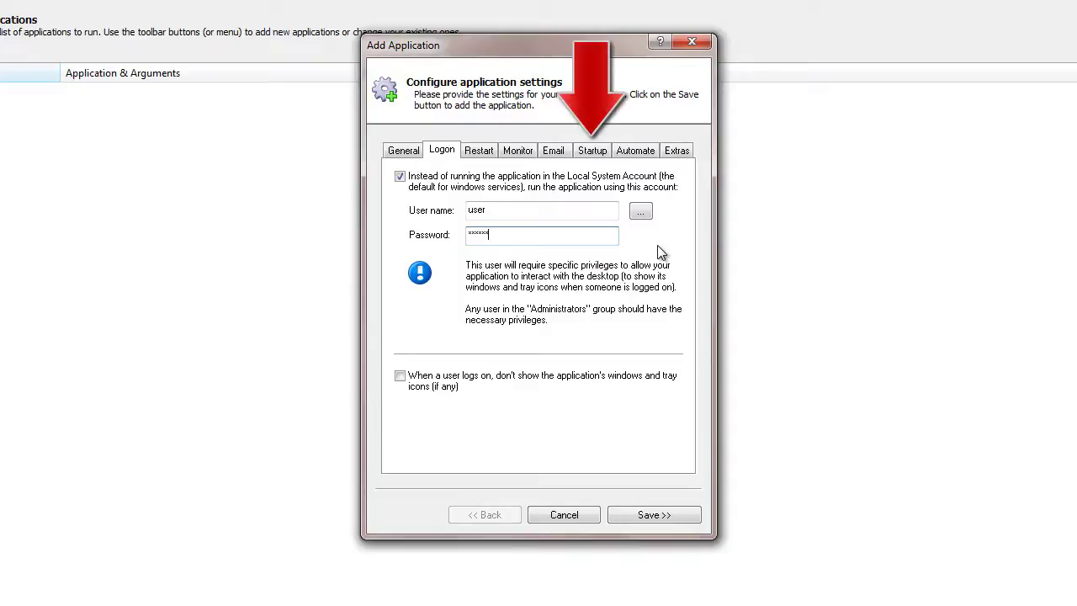
# Require the Windows networking components to have started before the application launches, and save the application.
pyautogui.click(591, 150)
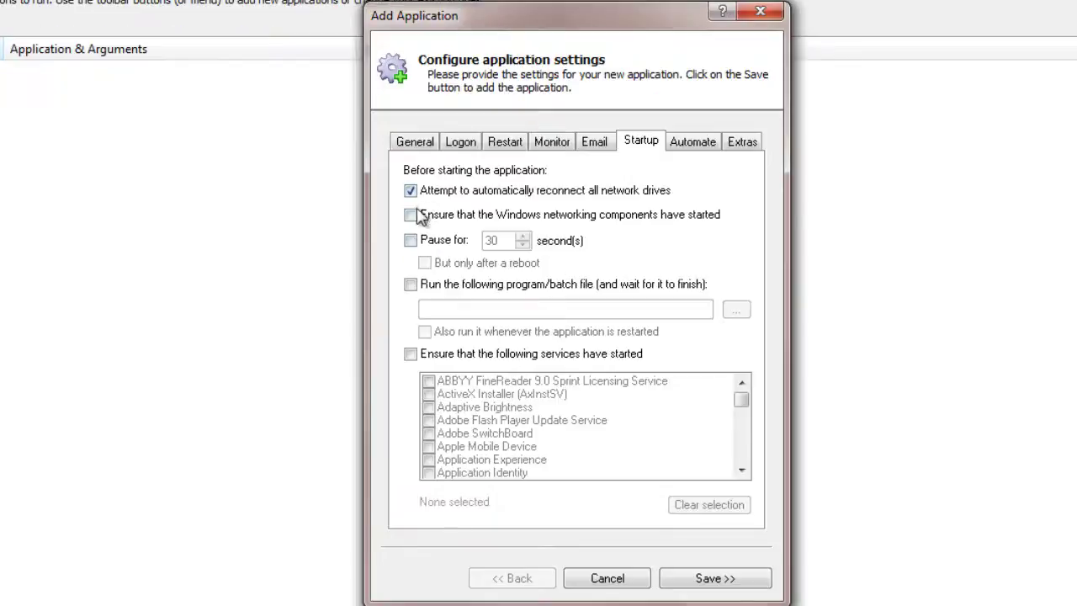
pyautogui.click(399, 210)
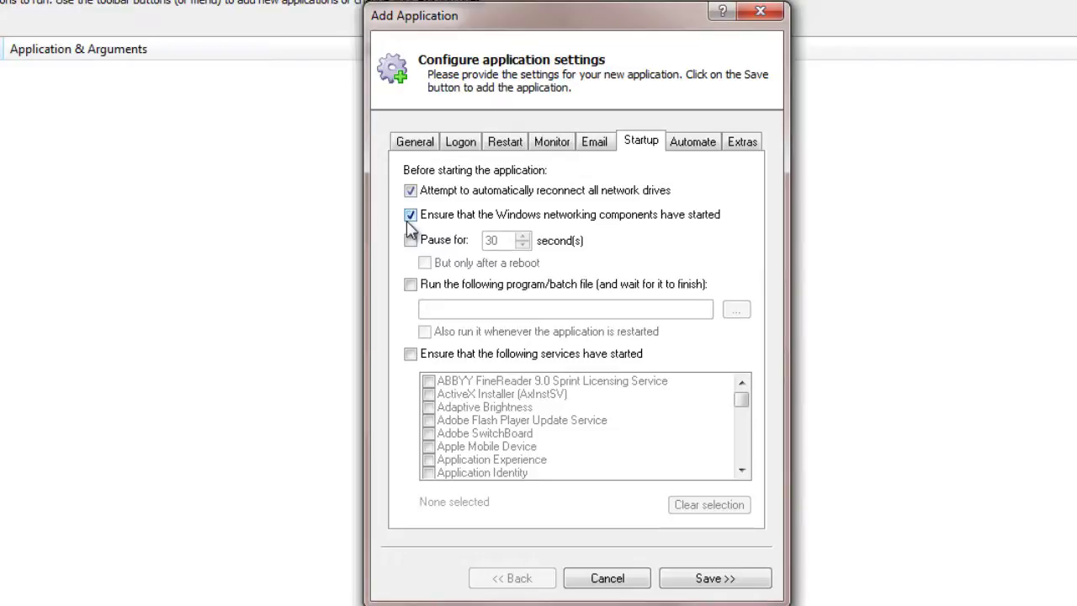
pyautogui.click(713, 581)
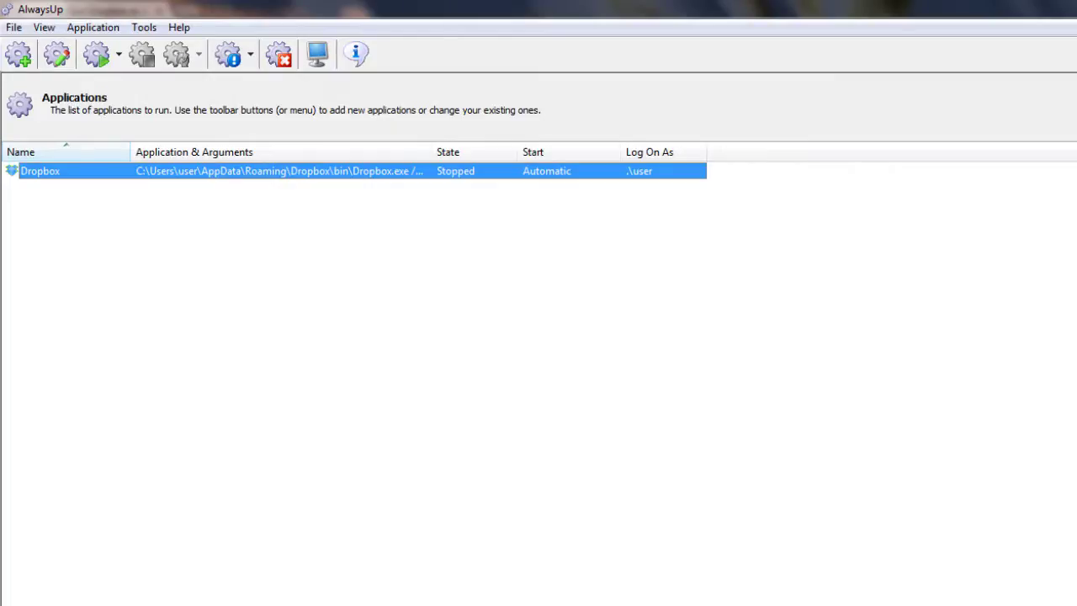
# Start the Dropbox application from AlwaysUp and restart it in the current session.
pyautogui.click(91, 28)
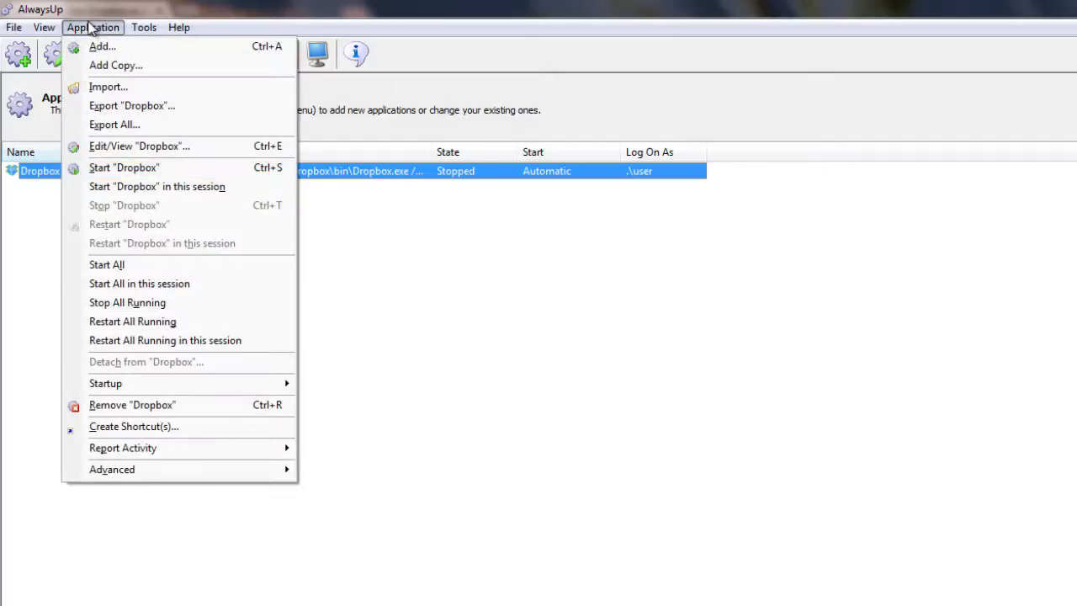
pyautogui.click(118, 170)
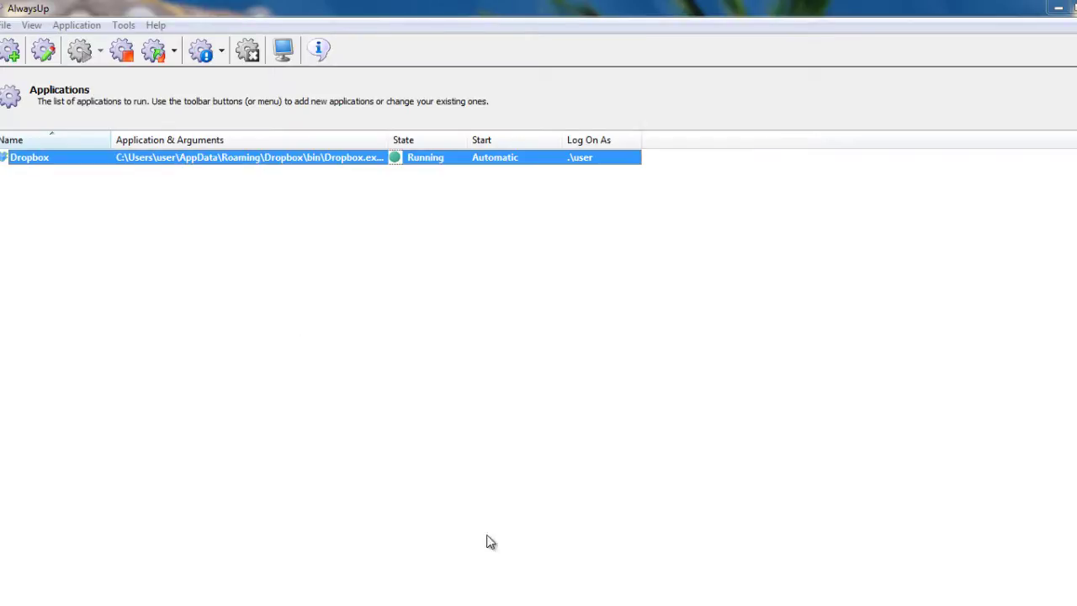
pyautogui.click(84, 27)
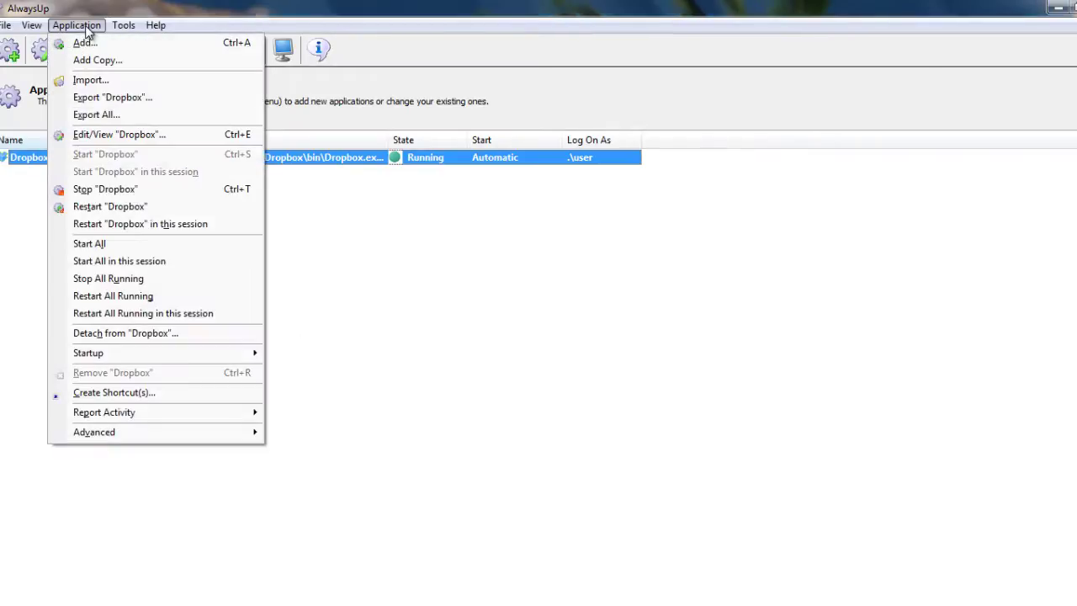
pyautogui.click(95, 228)
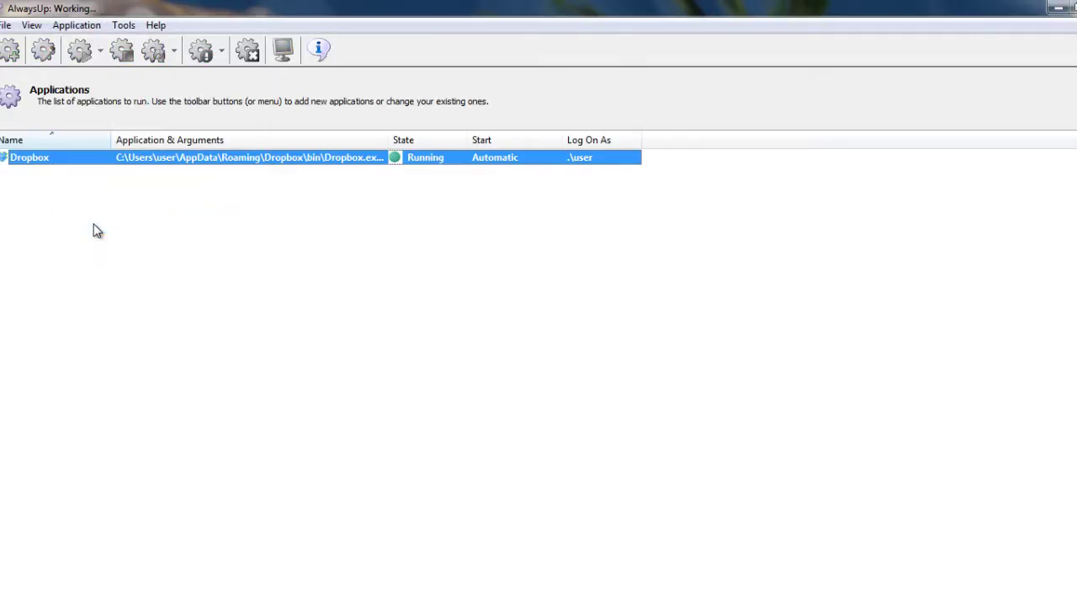